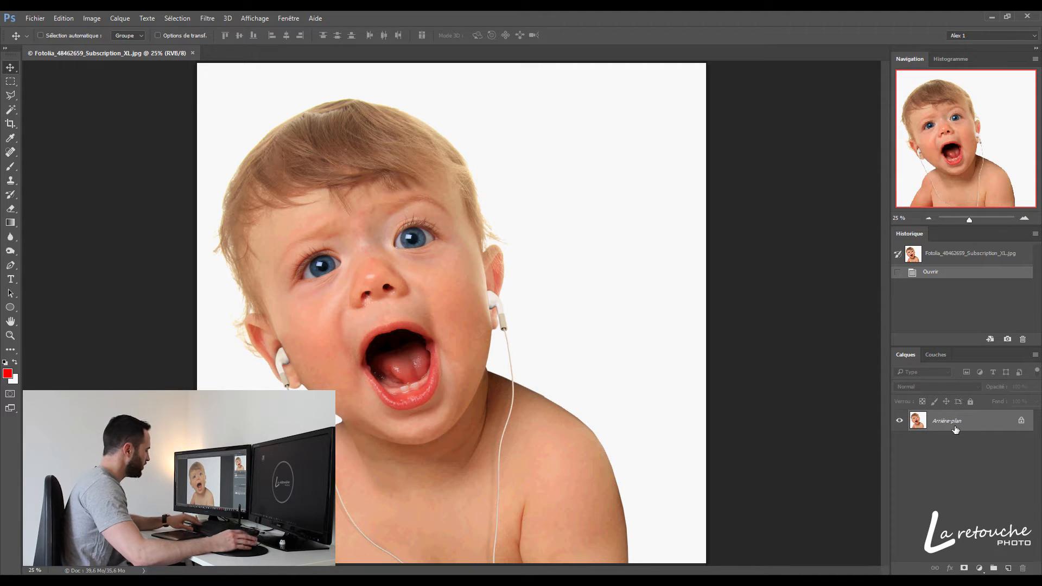
Duplicate the background layer and rename the copy "Filtre".
key(ctrl+j)
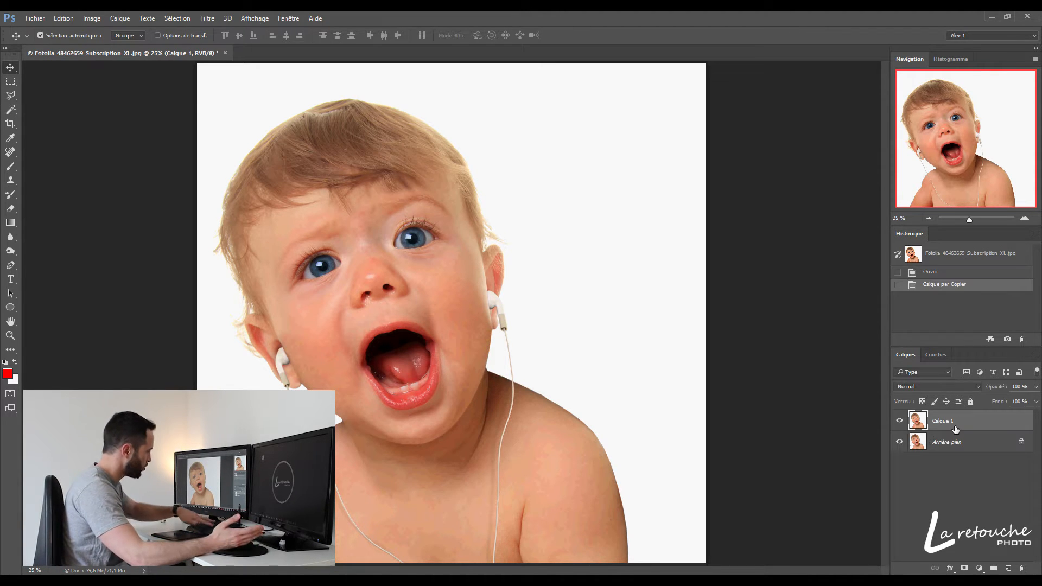
double_click(944, 422)
text(Filtre)
key(Return)
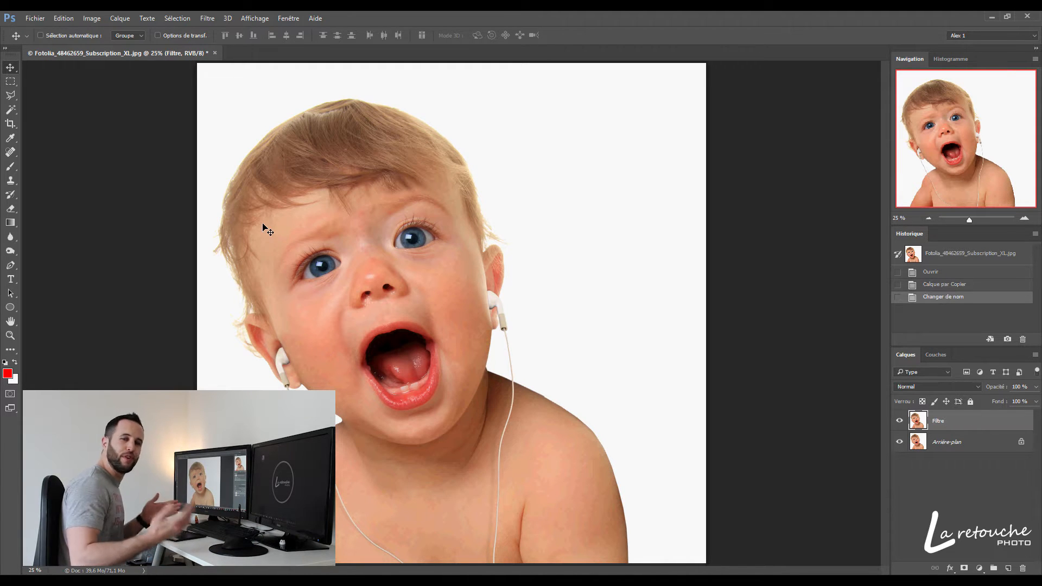
Open the Fluidité (Liquify) filter on the Filtre layer.
click(207, 20)
click(242, 102)
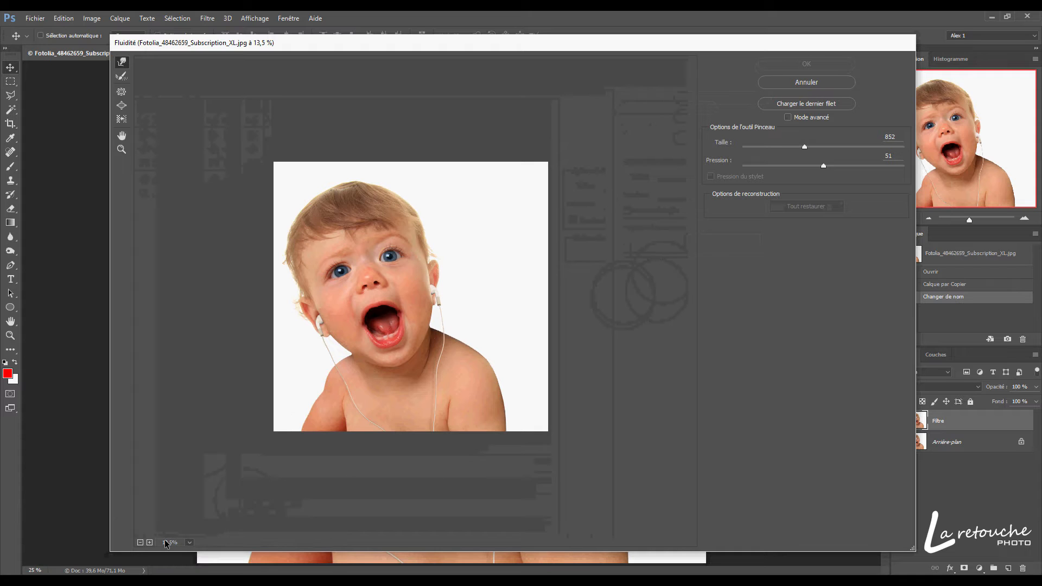
click(150, 542)
click(150, 542)
click(140, 542)
click(140, 543)
click(140, 542)
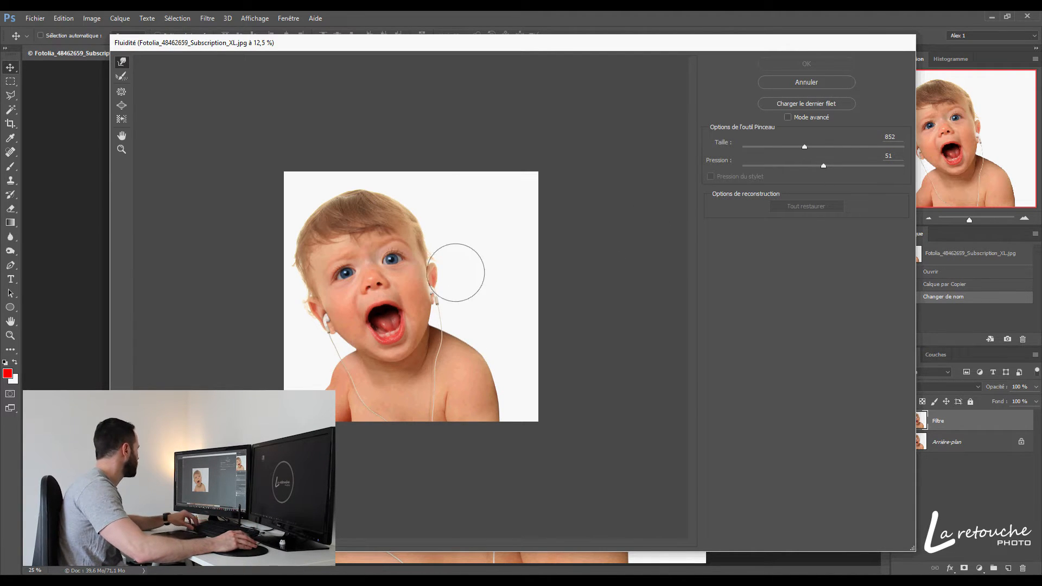
Set the Forward Warp brush to size 750 and pressure 58.
mouse_move(805, 147)
mouse_down()
mouse_move(841, 146)
mouse_move(814, 146)
mouse_up()
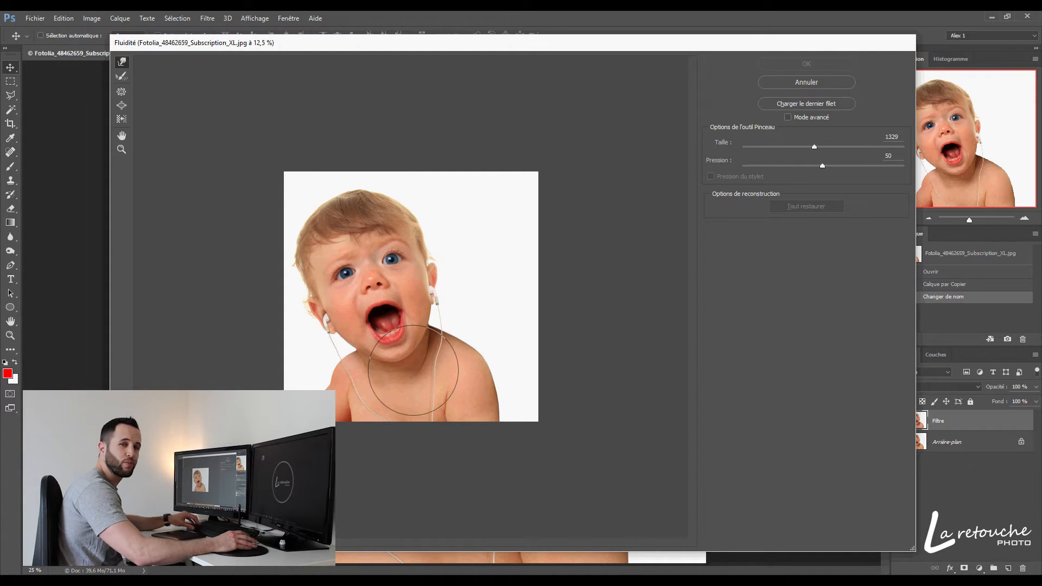
mouse_move(398, 324)
mouse_down()
mouse_move(375, 326)
mouse_move(424, 325)
mouse_up()
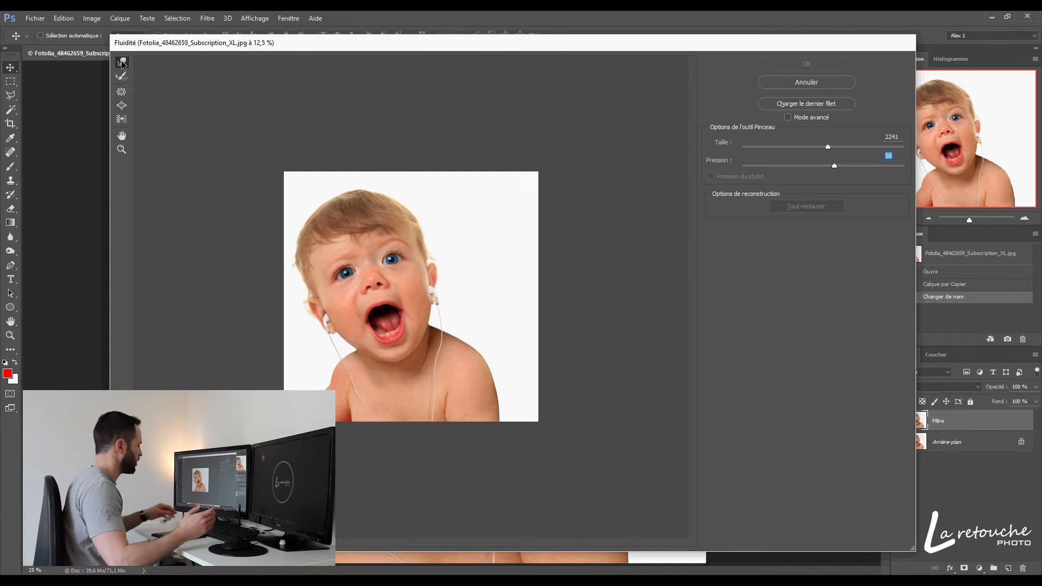
key(bracketleft)
key(bracketleft)
key(bracketleft)
key(bracketleft)
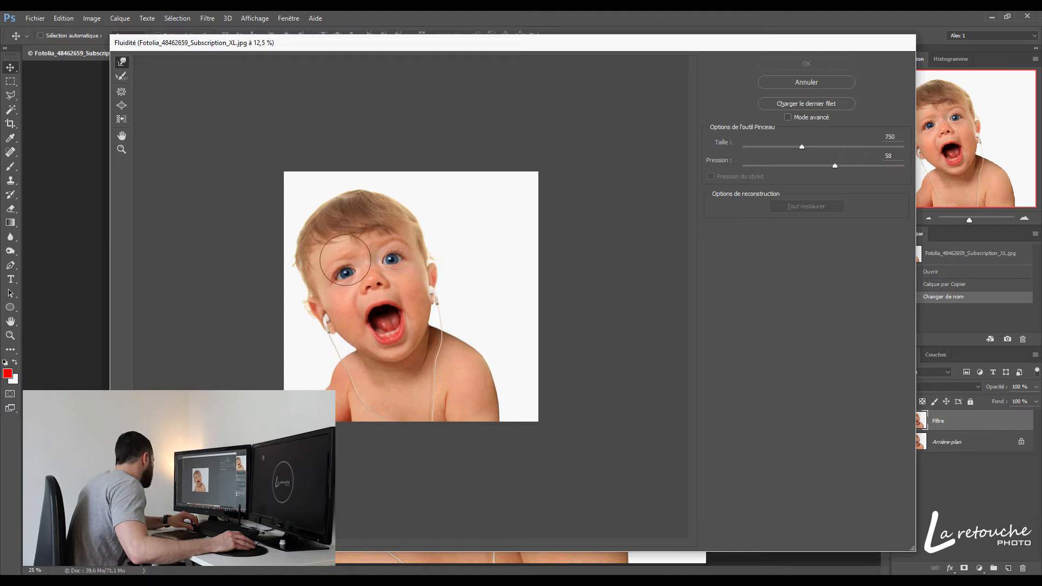
Distort the baby's eyes, hair and chin with the Forward Warp tool, and restore the face with the Reconstruction tool.
drag(342, 258, 348, 296)
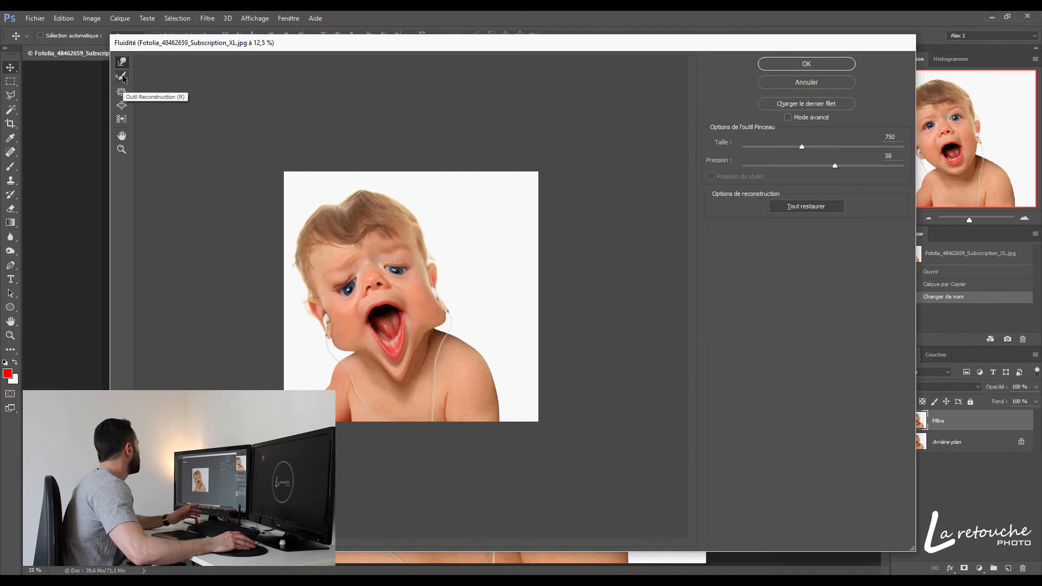
click(122, 76)
mouse_move(350, 196)
mouse_down()
mouse_move(345, 330)
mouse_move(354, 345)
mouse_move(401, 366)
mouse_move(444, 328)
mouse_move(403, 225)
mouse_move(337, 218)
mouse_move(335, 276)
mouse_move(364, 336)
mouse_move(410, 355)
mouse_move(398, 226)
mouse_move(466, 278)
mouse_move(465, 367)
mouse_move(493, 411)
mouse_move(393, 161)
mouse_up()
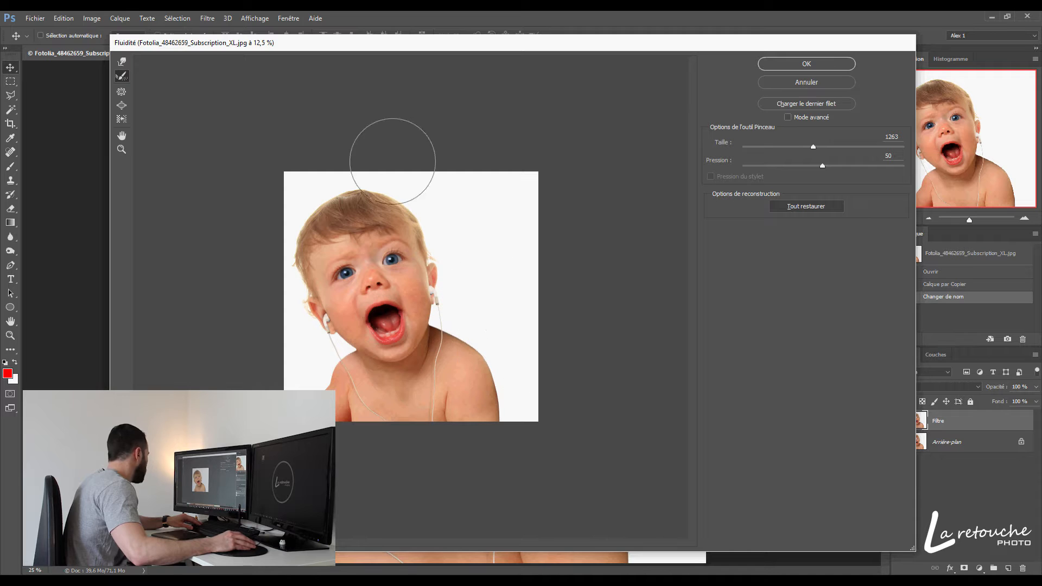
Pinch the centre of the face with the Pucker tool at size 1958, and restore it with the Reconstruction tool.
click(121, 93)
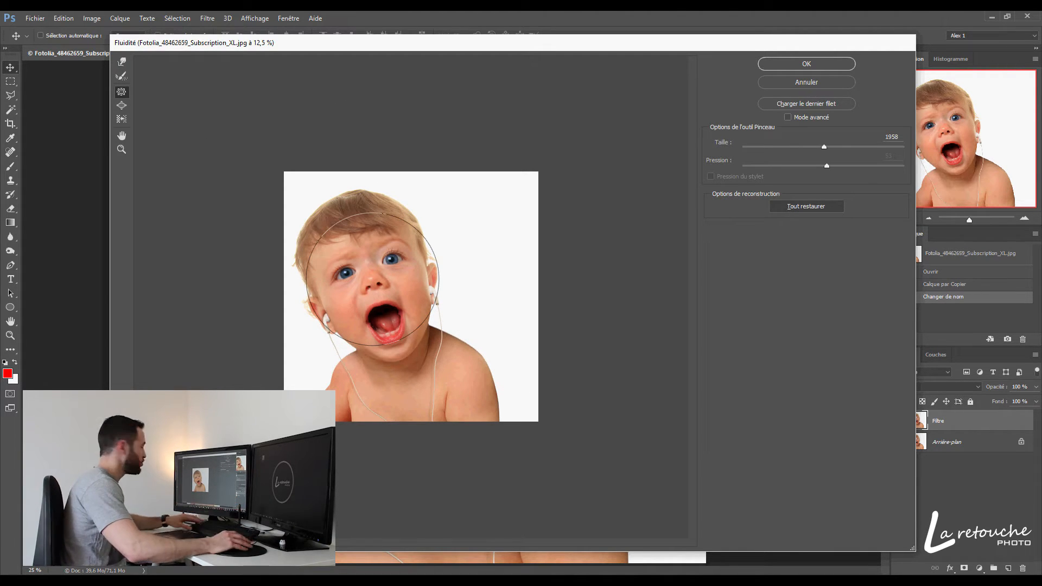
click(378, 282)
click(378, 282)
click(379, 282)
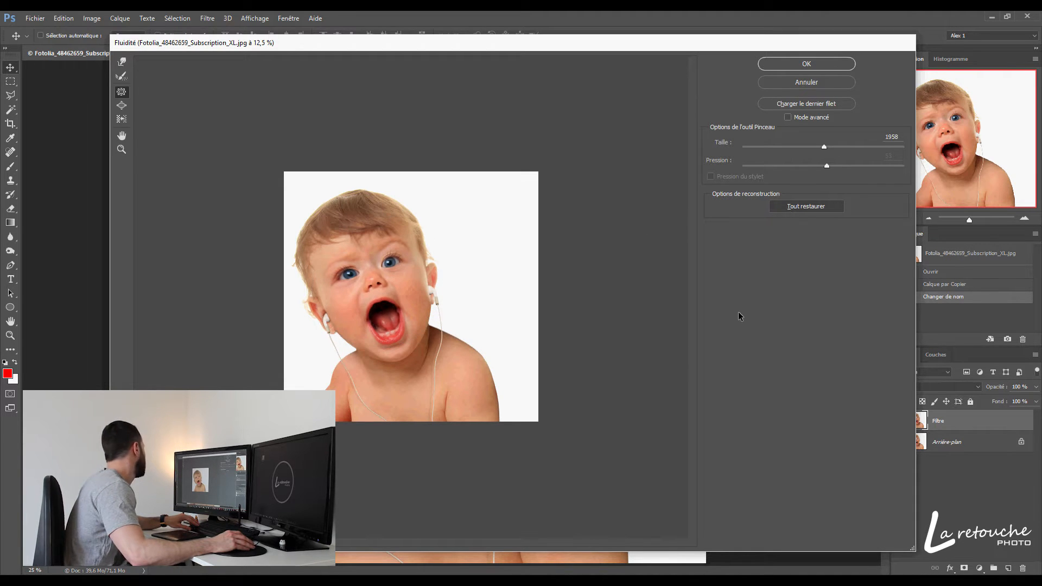
key(r)
drag(321, 271, 405, 288)
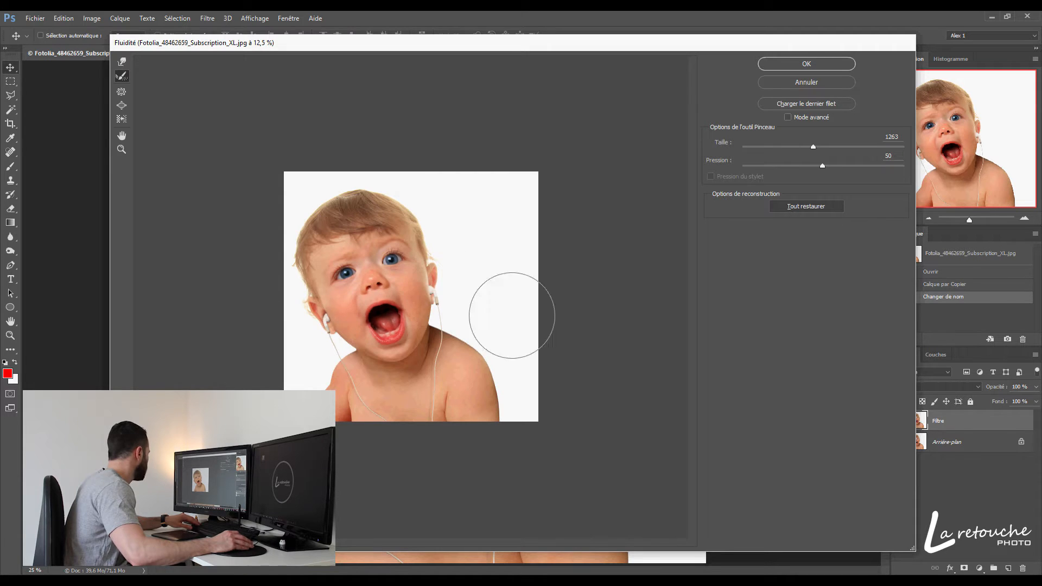
Inflate the cheek beside the nose with the Bloat tool at size 1658, and undo the distortion.
click(122, 107)
mouse_move(421, 283)
mouse_down()
mouse_move(448, 284)
mouse_move(419, 232)
mouse_move(413, 260)
mouse_up()
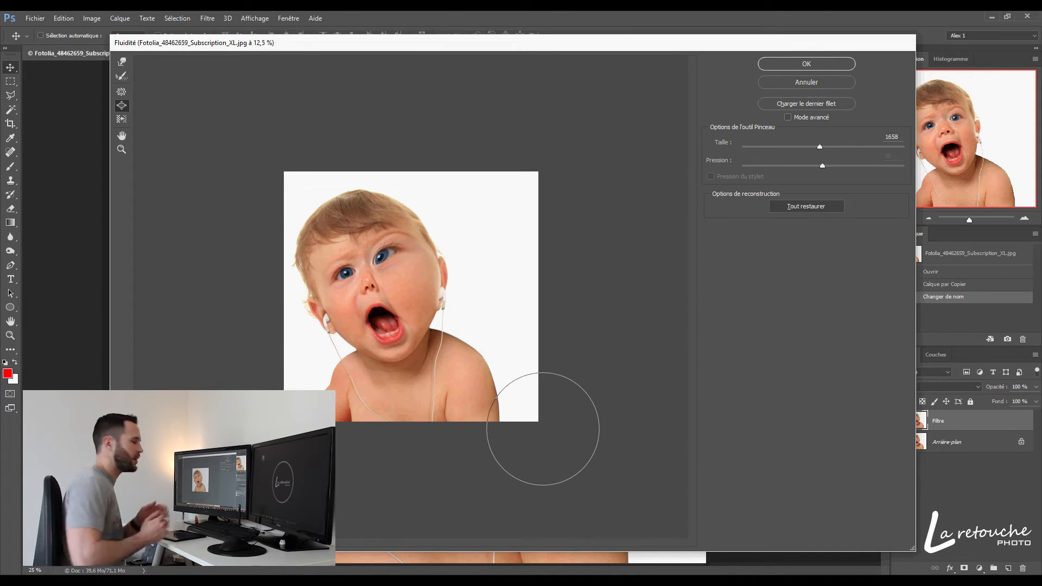
key(ctrl+z)
Try the Push Left tool (Décalage à gauche) at pressure 100 along the face's edge, outward and inward, undoing each stroke.
click(121, 119)
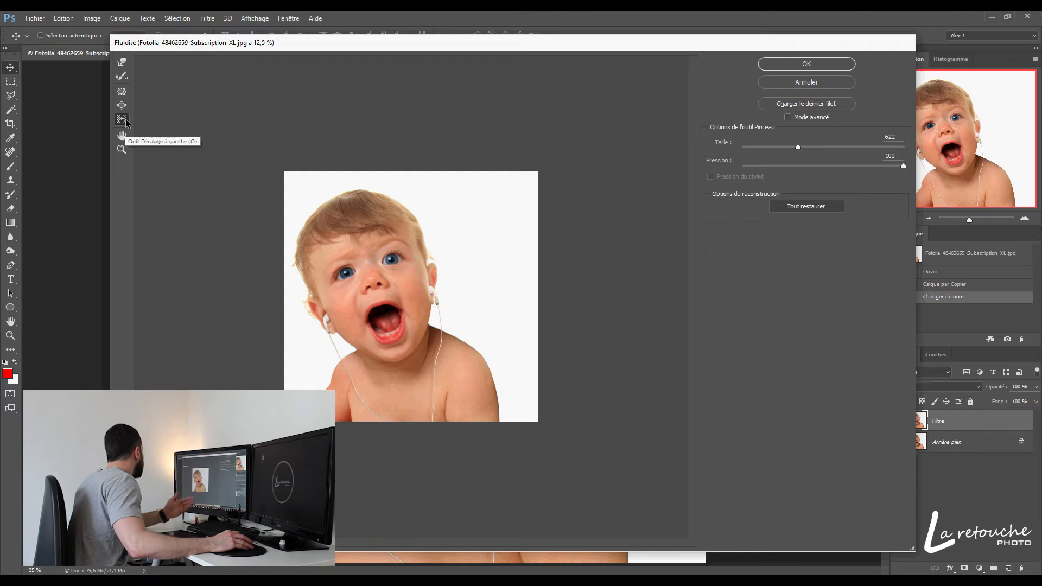
click(126, 124)
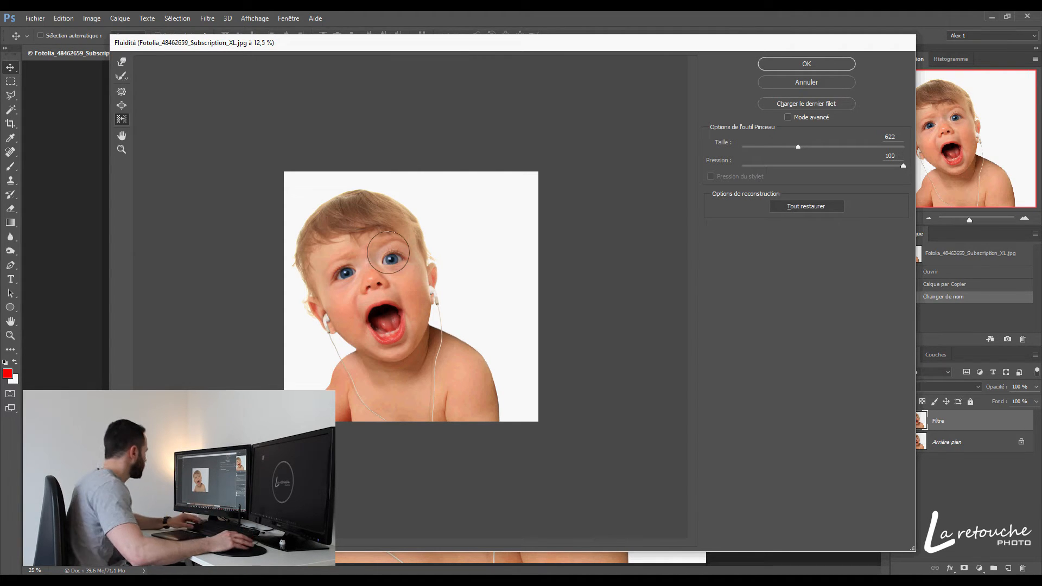
drag(428, 279, 428, 359)
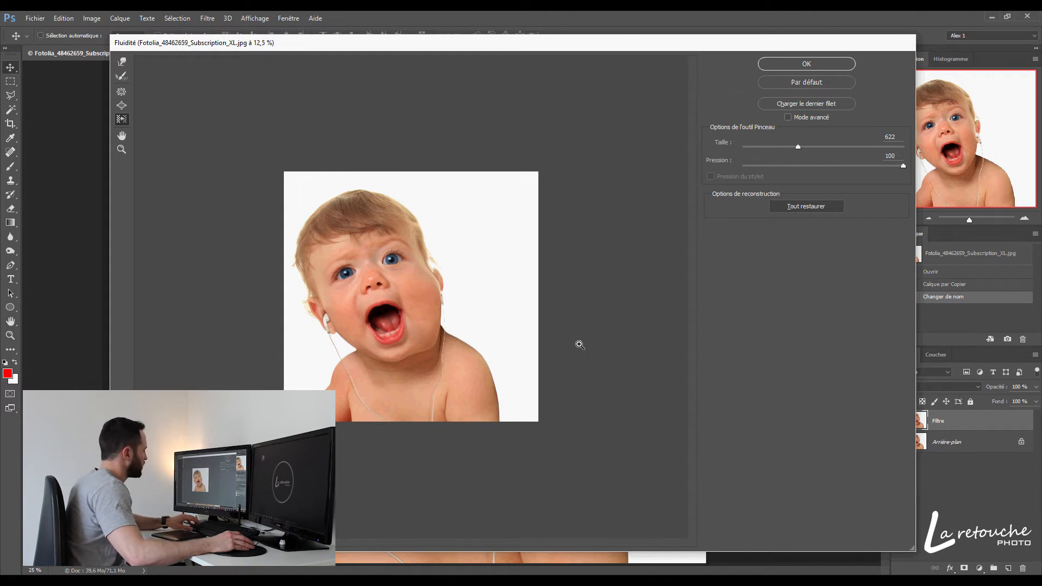
key(ctrl+alt+z)
drag(428, 334, 425, 241)
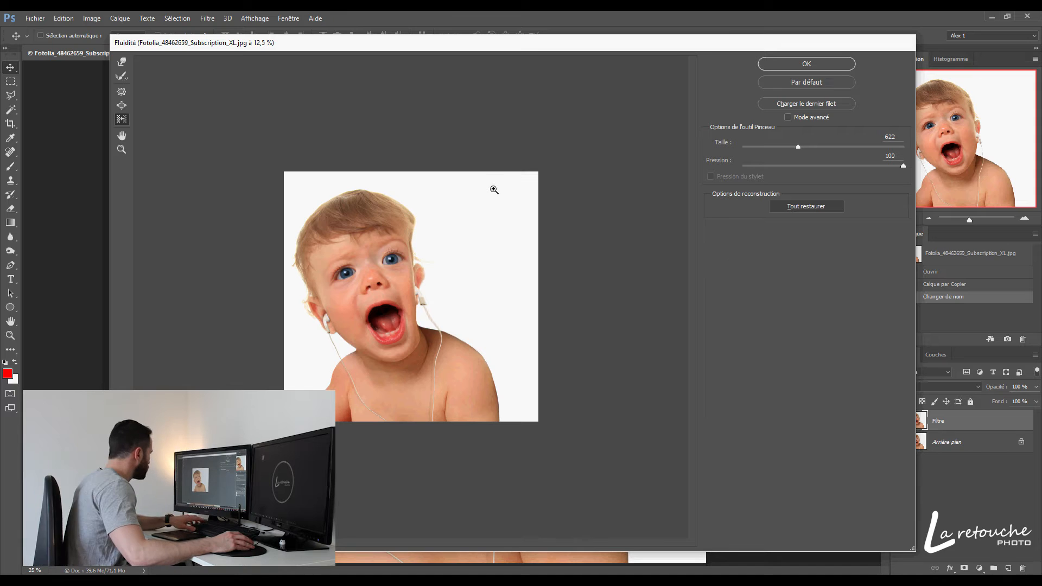
key(ctrl+alt+z)
Set the Push Left tool's pressure to 42 and slim both sides of the baby's face.
drag(904, 167, 895, 166)
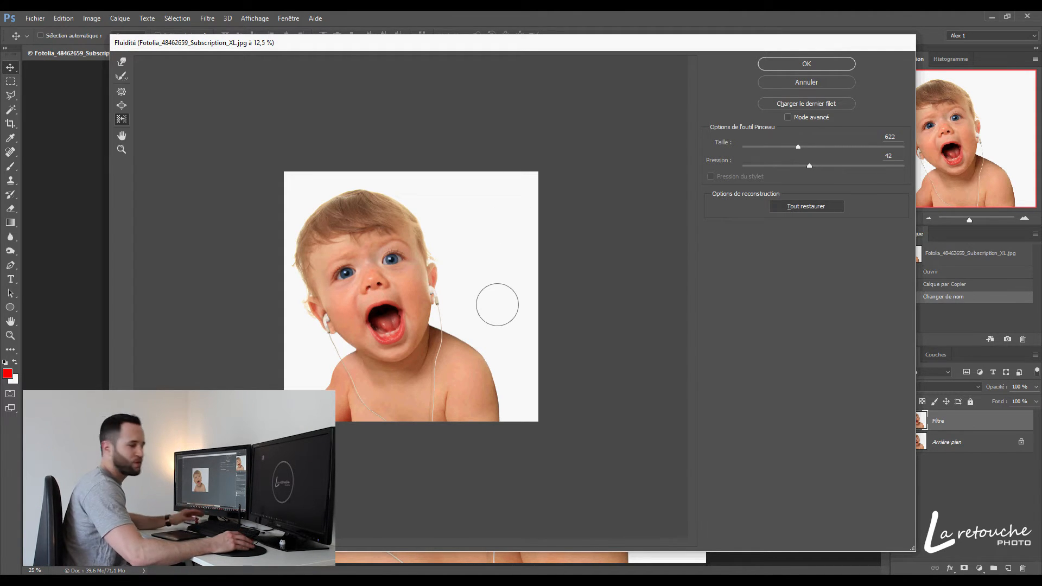
drag(434, 326, 434, 218)
drag(310, 319, 369, 360)
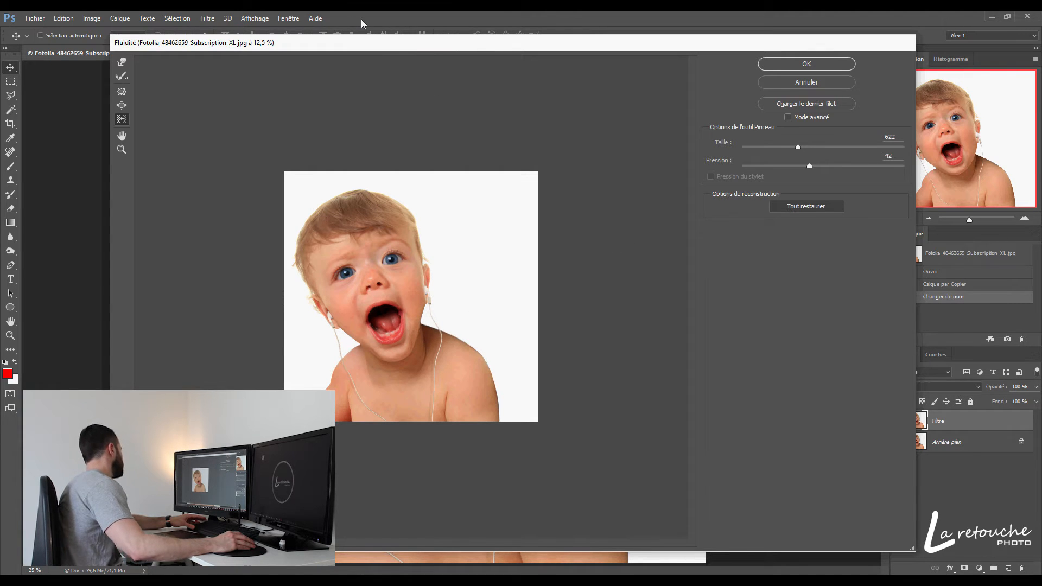
Enlarge both of the baby's eyes with the Bloat tool at brush size 682.
click(122, 106)
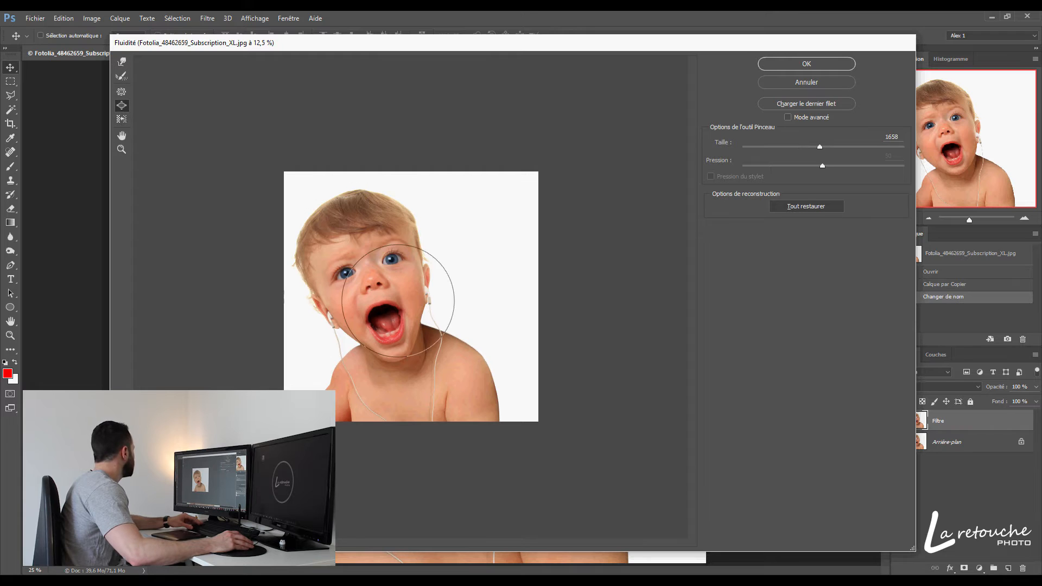
click(402, 258)
mouse_move(402, 255)
mouse_down()
mouse_move(363, 254)
mouse_move(393, 258)
mouse_up()
click(394, 258)
click(346, 275)
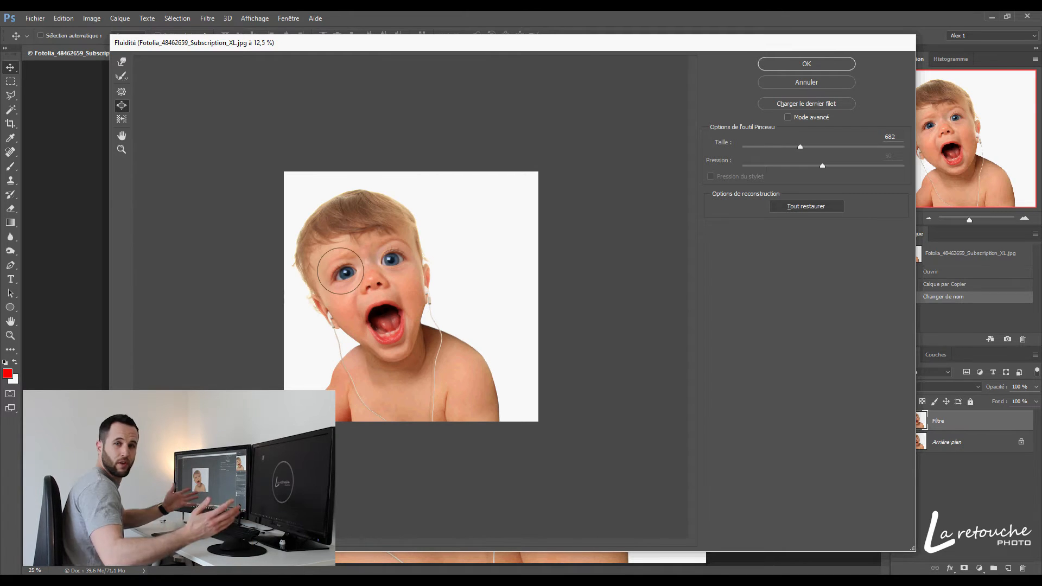
Touch up the nose area with the Forward Warp tool at size 542 and the Pucker tool at size 486, and apply the filter.
click(122, 79)
click(122, 64)
drag(362, 290, 344, 292)
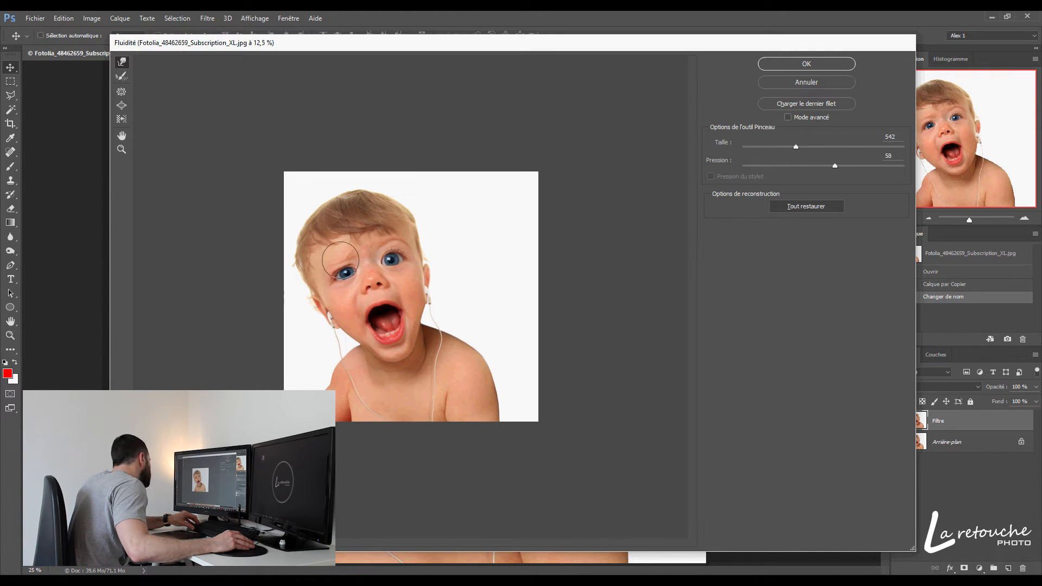
click(122, 93)
drag(372, 275, 349, 297)
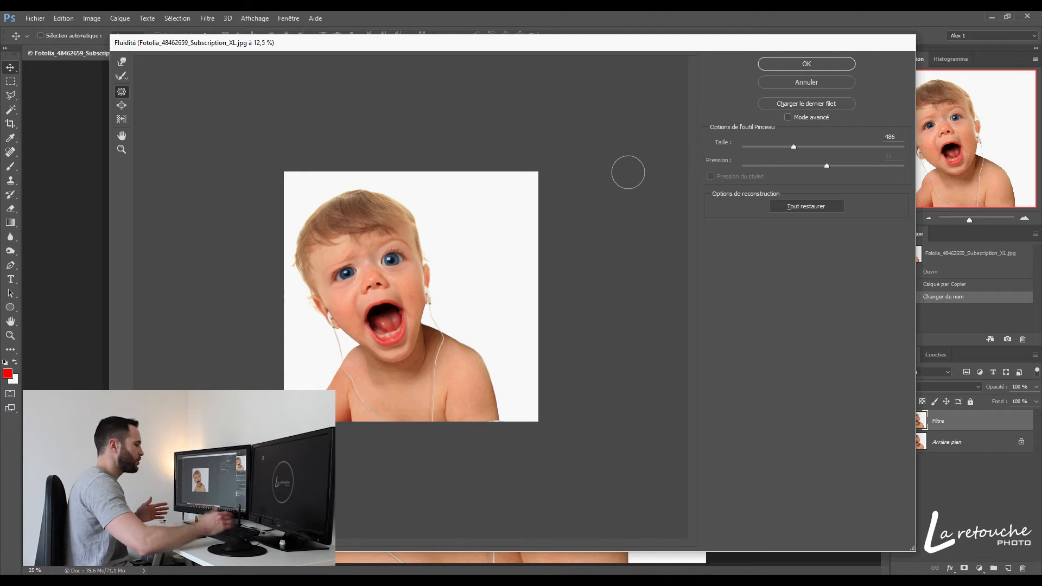
click(801, 65)
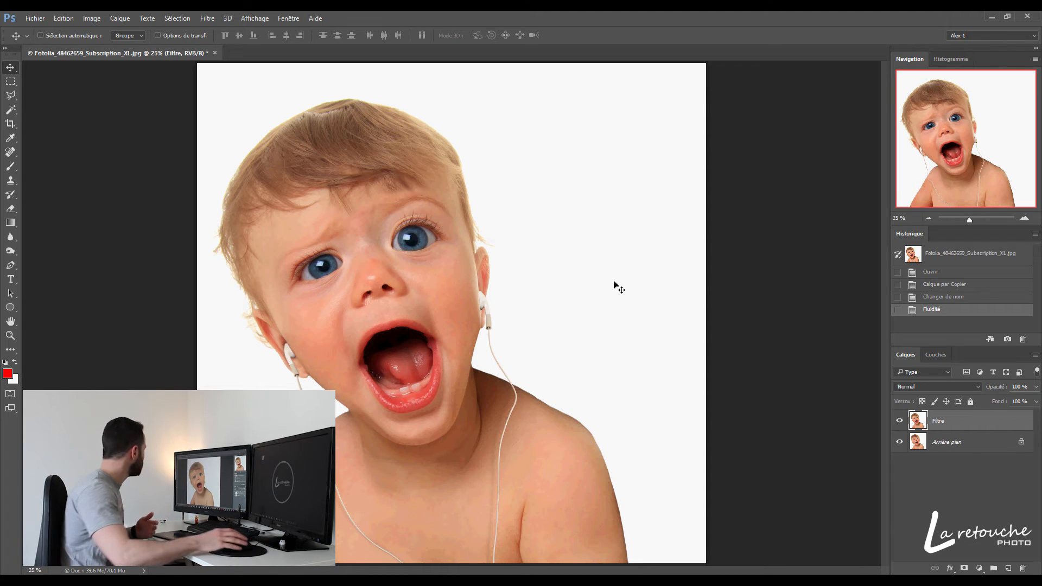
Try reapplying the last Fluidité filter directly to the Filtre layer.
click(207, 16)
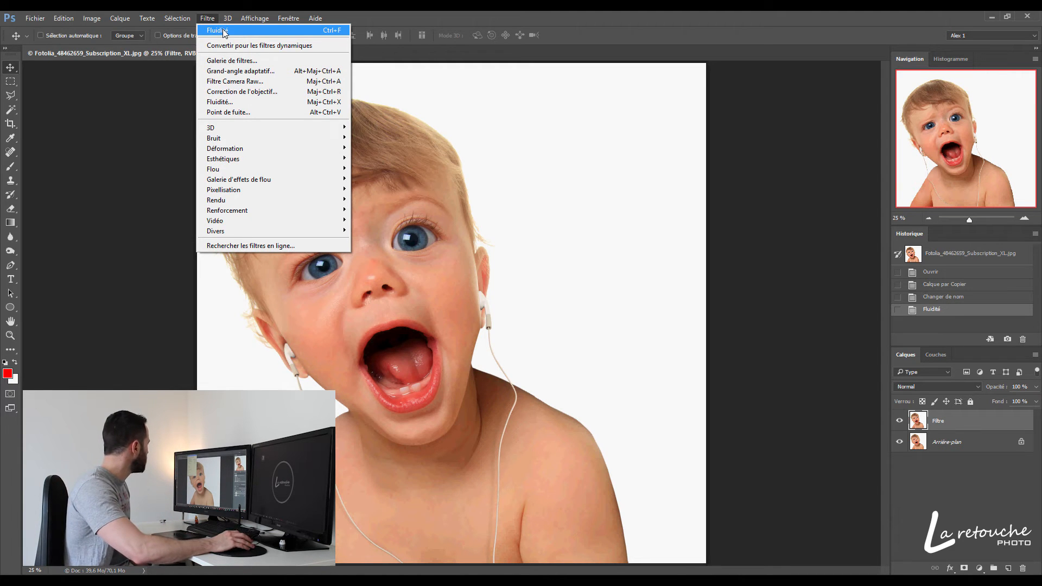
click(223, 30)
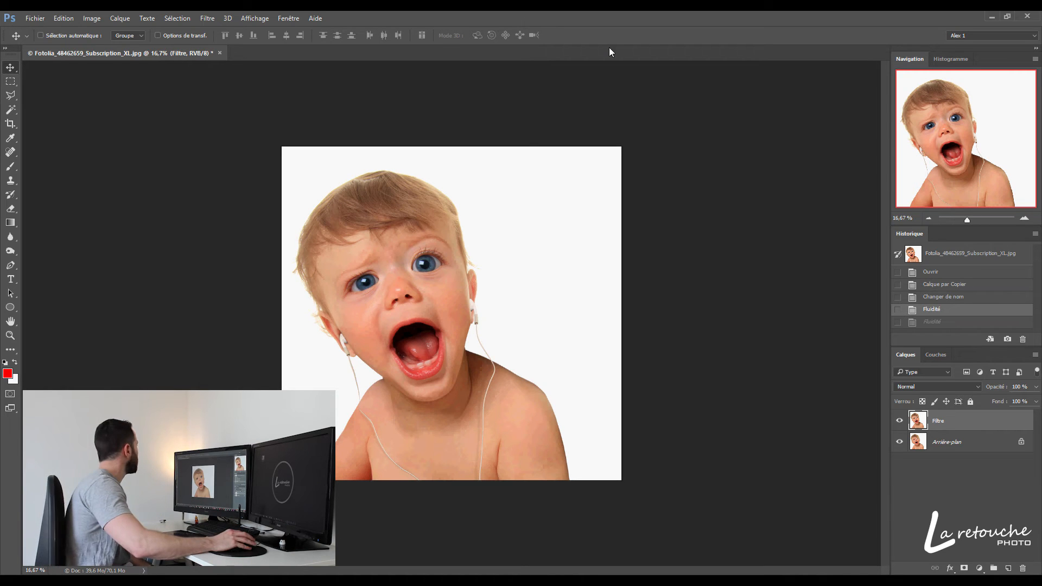
Reopen the Fluidité filter's editing window and set the Bloat tool's brush size to 1058.
click(208, 19)
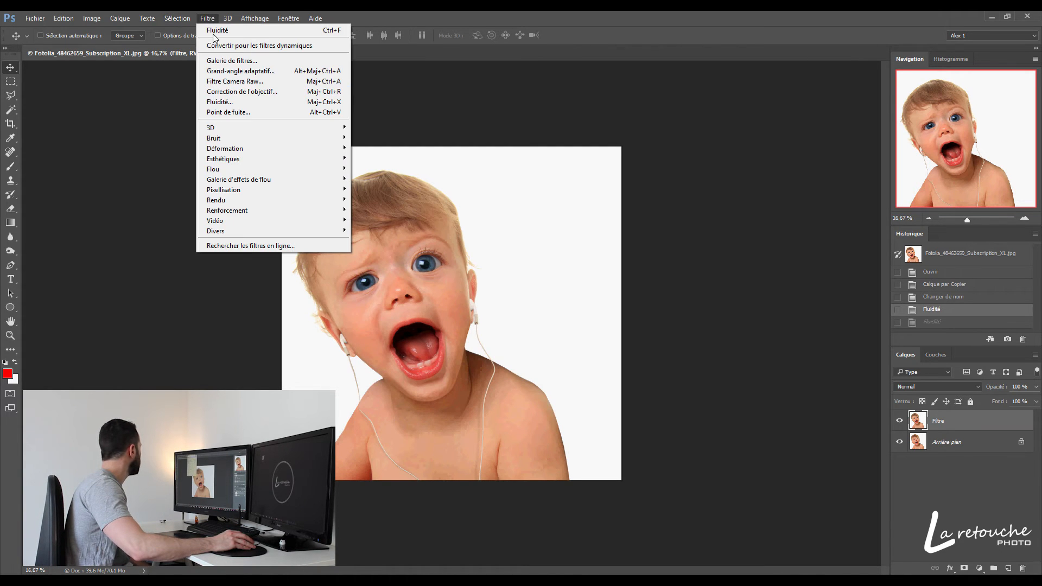
click(223, 102)
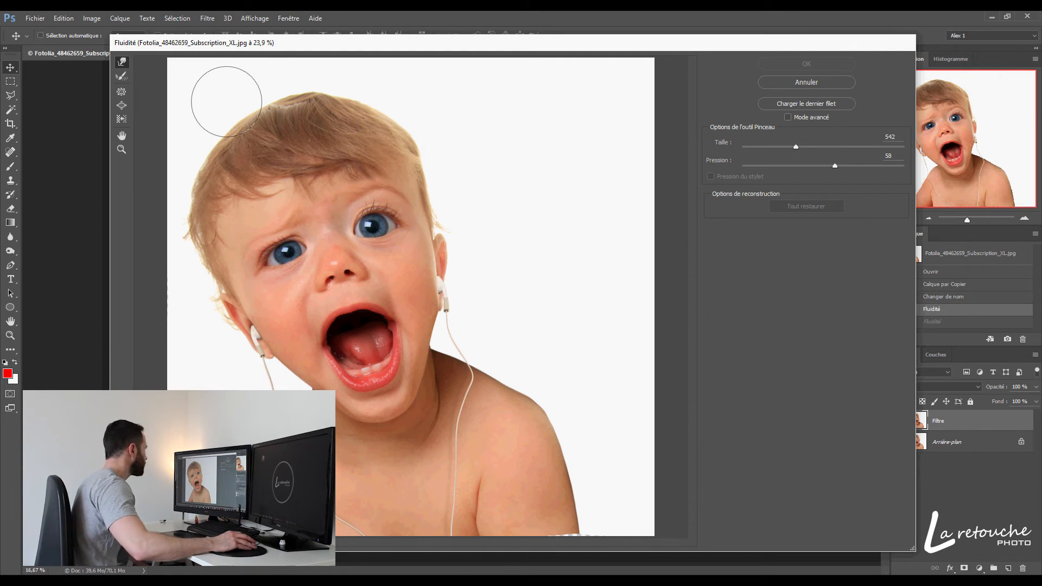
click(122, 105)
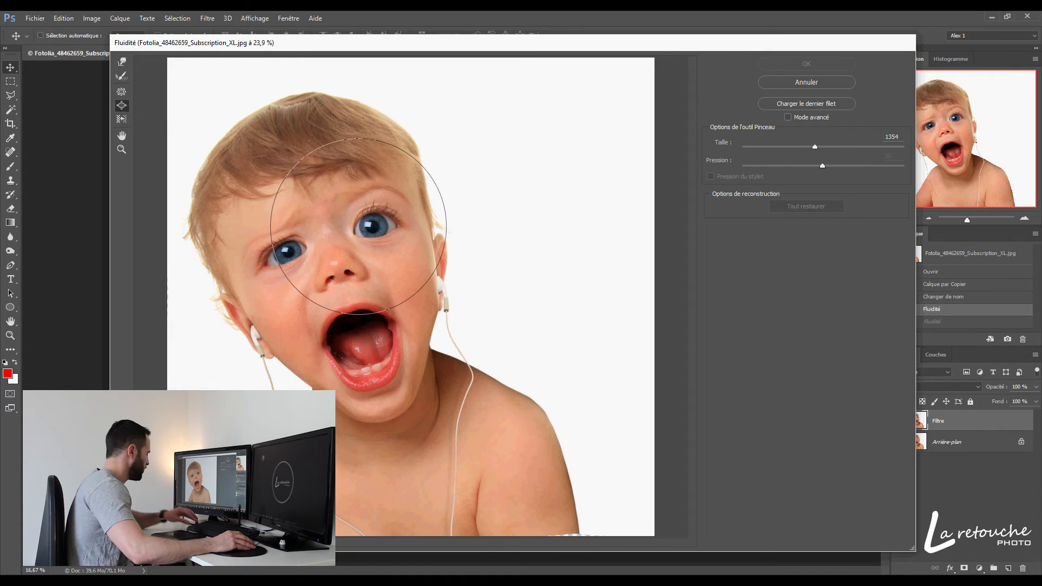
alt+right_click(378, 262)
drag(378, 262, 358, 262)
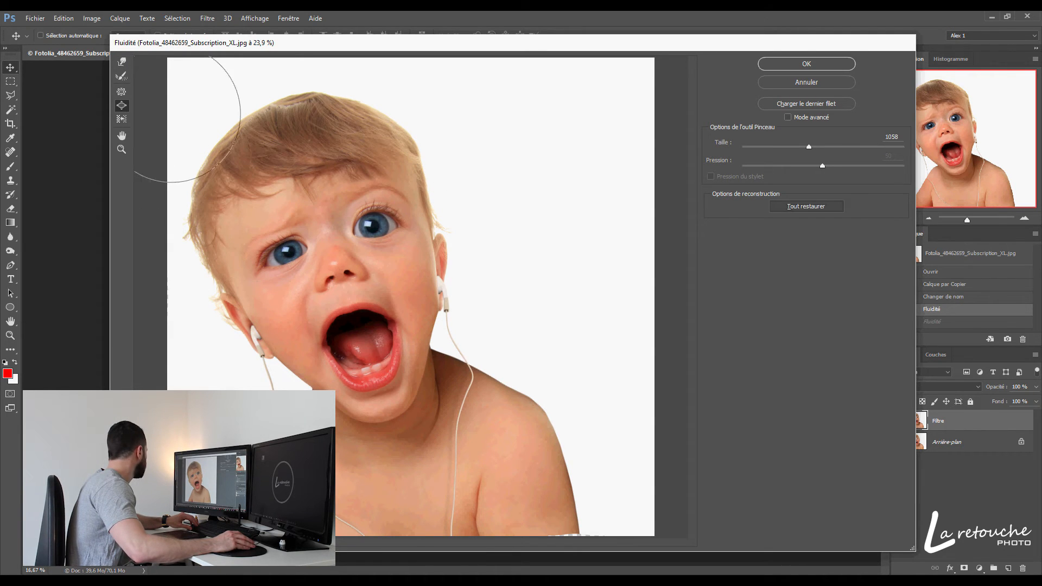
Raise the hair at the top of the head with the Forward Warp tool, starting at brush size 969.
click(123, 62)
alt+right_click(375, 179)
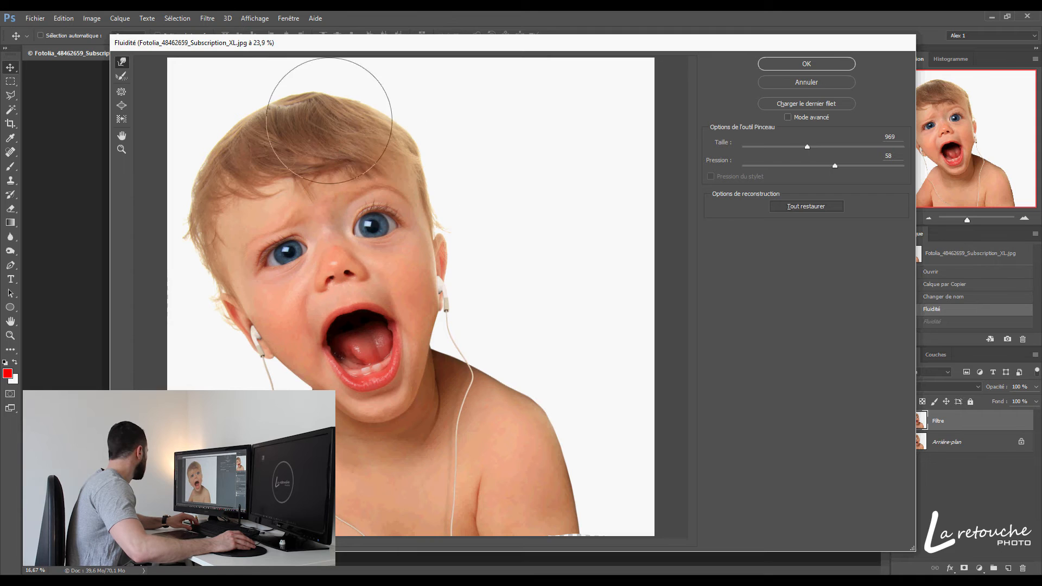
mouse_move(312, 92)
mouse_down()
mouse_move(353, 109)
mouse_move(386, 146)
mouse_move(352, 87)
mouse_move(346, 99)
mouse_move(370, 104)
mouse_up()
alt+right_click(421, 137)
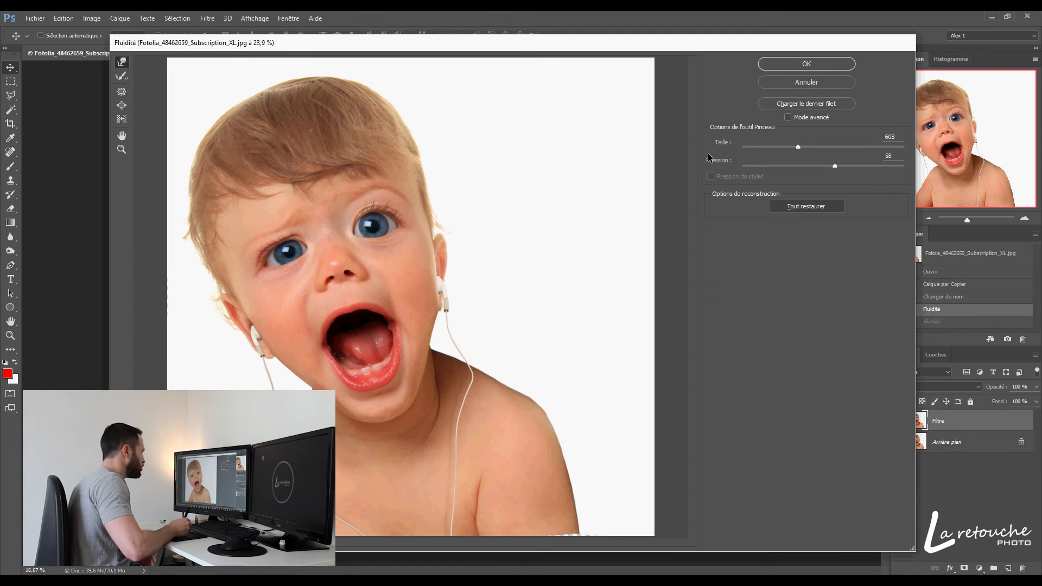
Enable stylus pressure for the Forward Warp brush and pull the baby's ears outward.
click(711, 177)
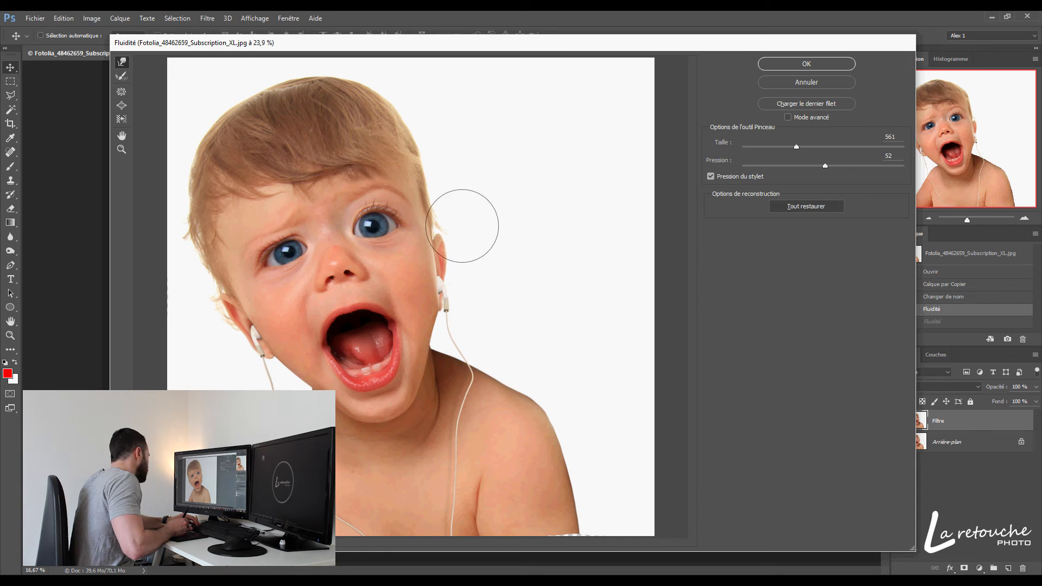
key(ctrl)
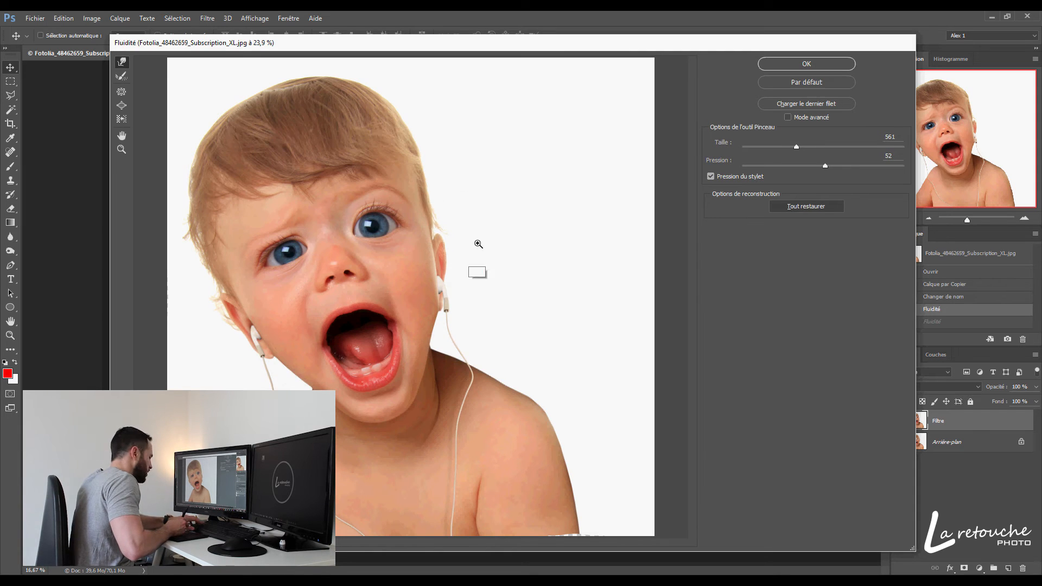
drag(448, 245, 472, 228)
drag(234, 315, 218, 308)
key(ctrl+z)
drag(238, 311, 208, 316)
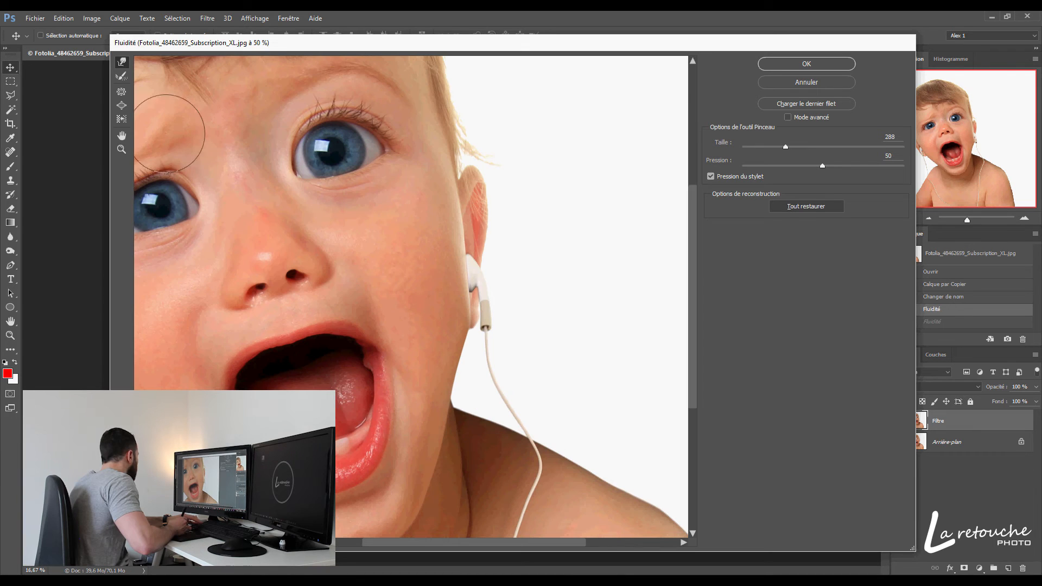
Examine the warped face up close with the Hand and Zoom tools, and view the whole picture at 12.5 %.
key(h)
drag(324, 188, 427, 211)
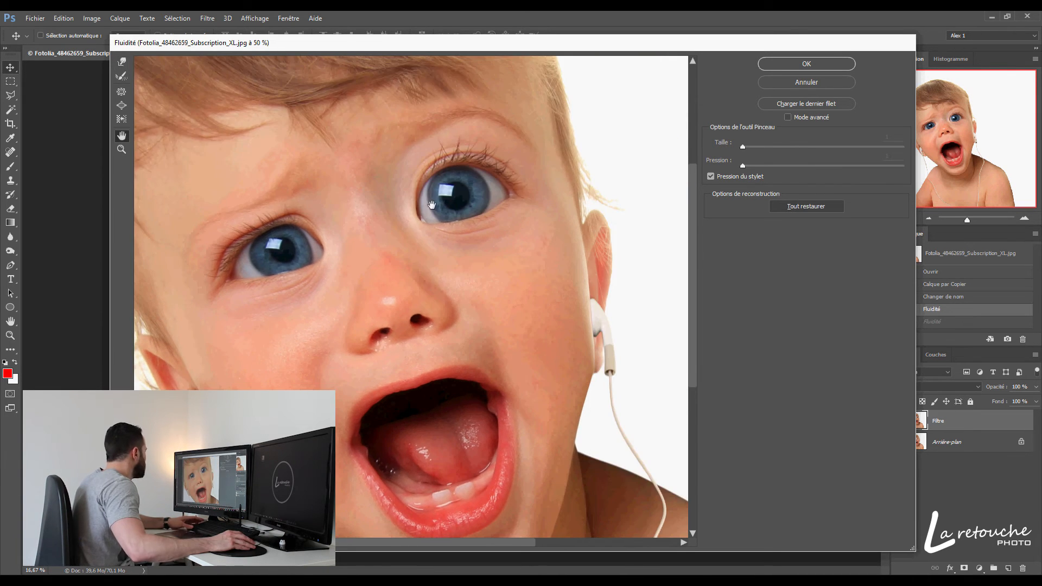
mouse_move(431, 204)
mouse_down()
mouse_move(537, 213)
mouse_move(304, 243)
mouse_move(442, 177)
mouse_move(488, 303)
mouse_move(357, 317)
mouse_up()
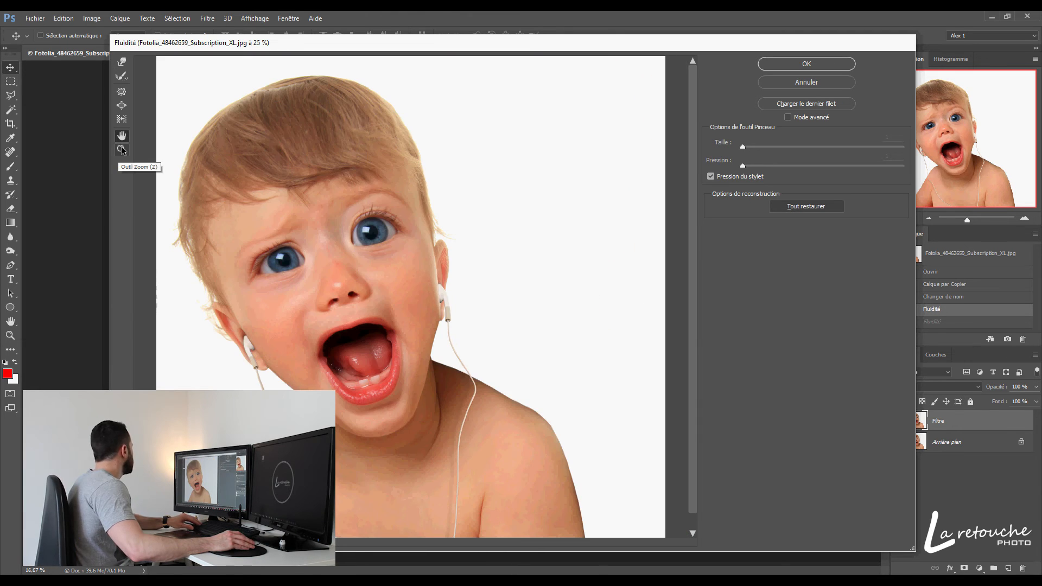
click(122, 151)
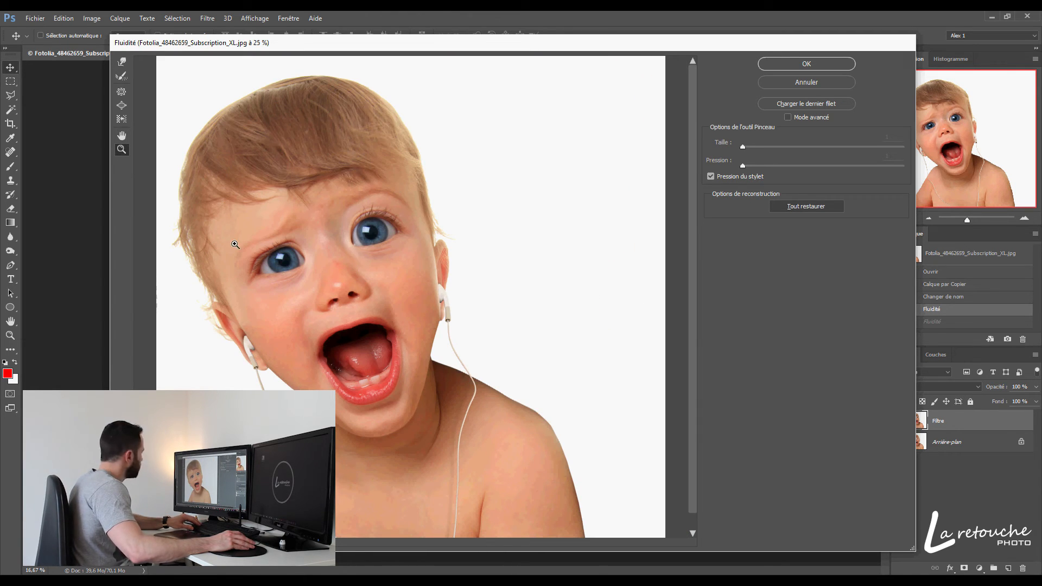
mouse_move(212, 110)
mouse_down()
mouse_move(260, 171)
mouse_move(527, 376)
mouse_up()
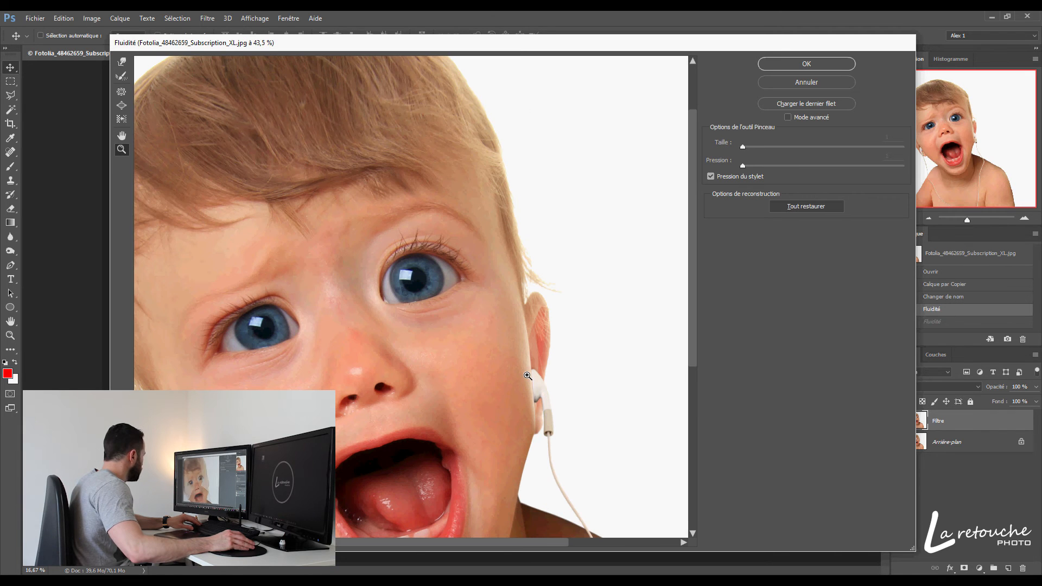
alt+click(316, 242)
alt+click(316, 242)
alt+click(316, 242)
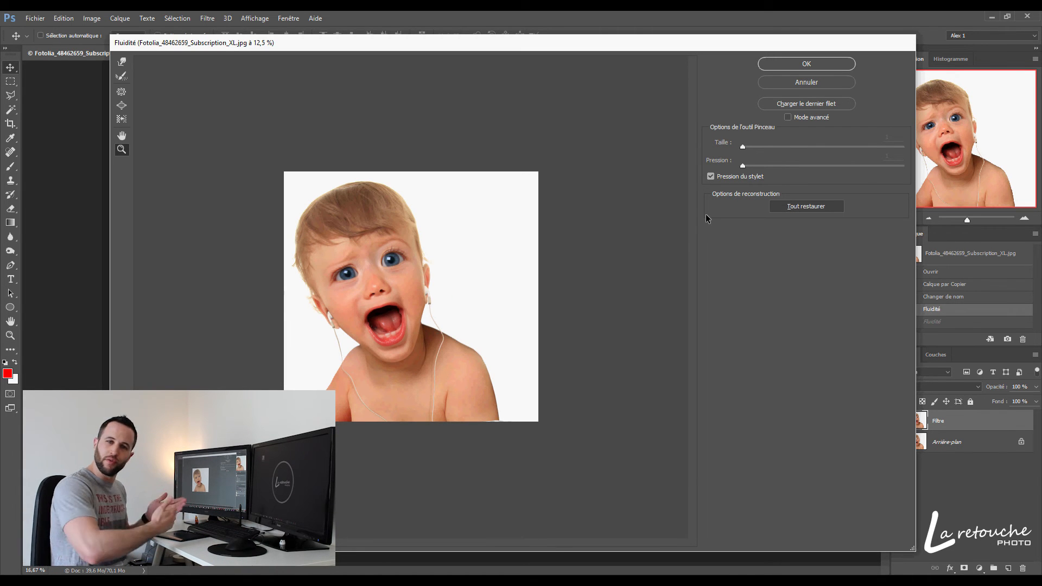
Discard the current Fluidité edits, reopen the filter on the Filtre layer, and load and apply the last mesh.
click(820, 84)
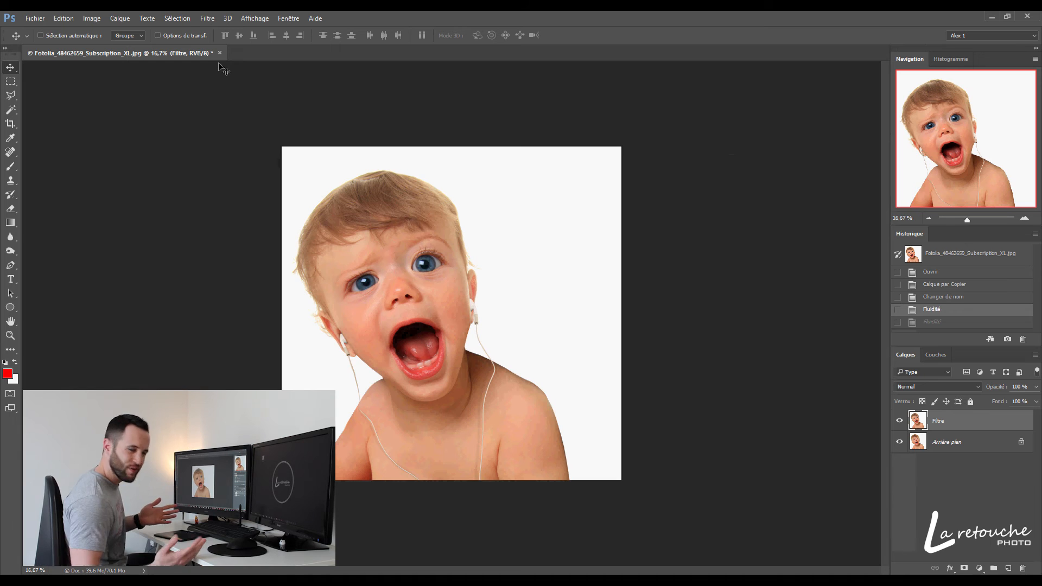
click(208, 18)
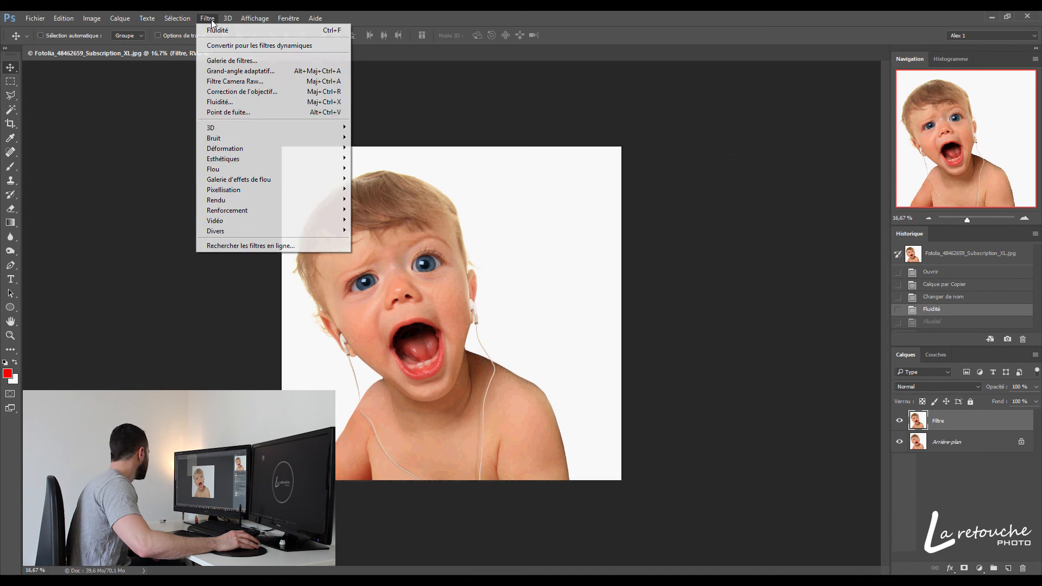
click(228, 101)
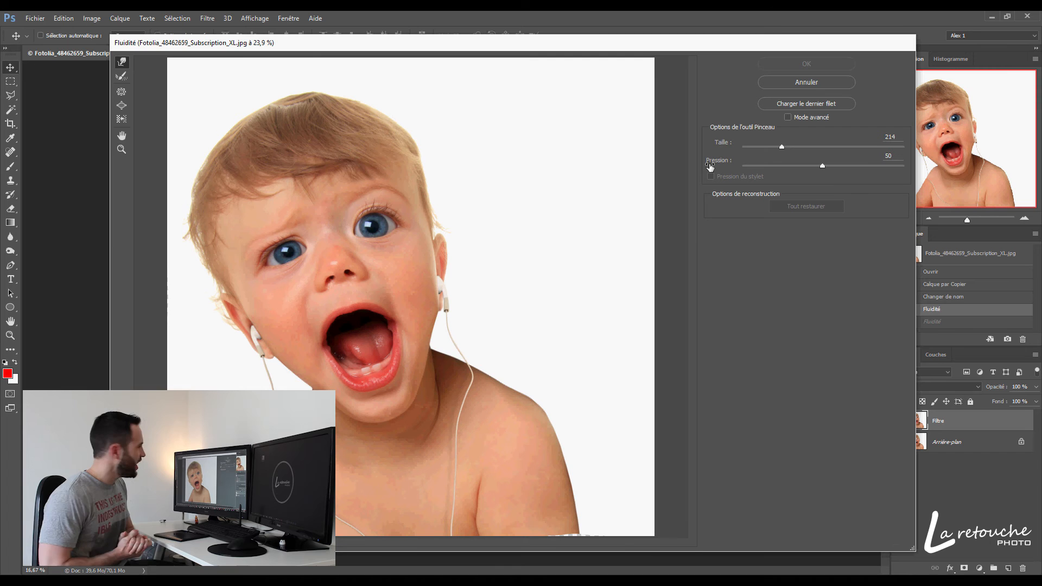
click(825, 104)
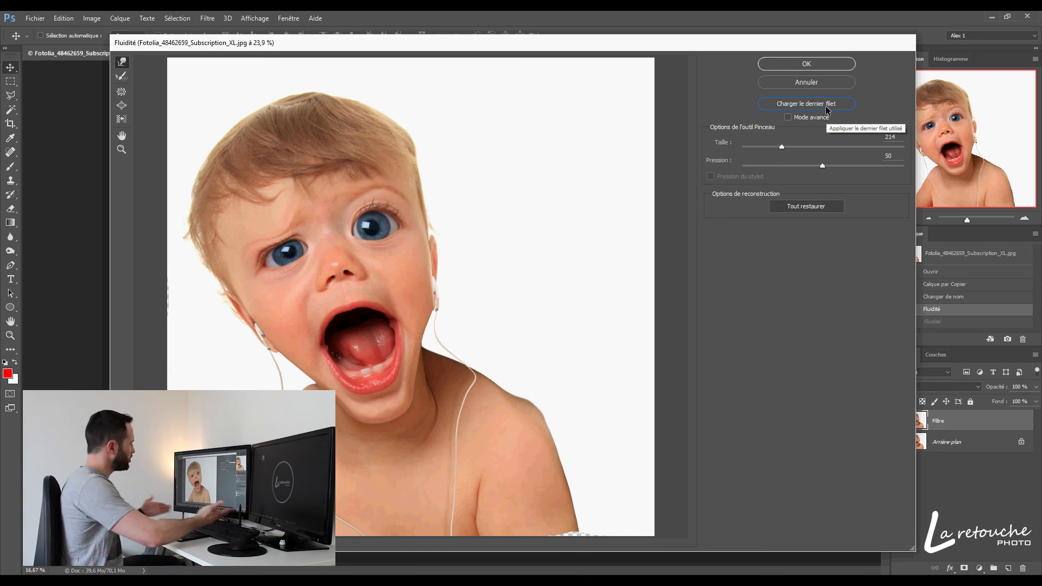
click(778, 65)
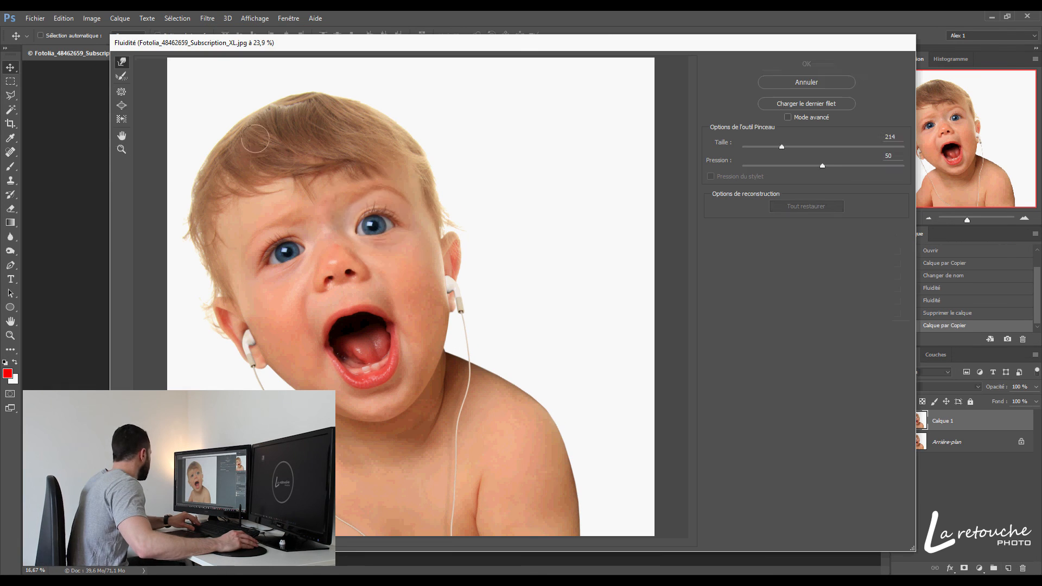
Enlarge both of the baby's eyes with the Bloat tool at brush size 828.
click(121, 106)
click(377, 224)
click(282, 248)
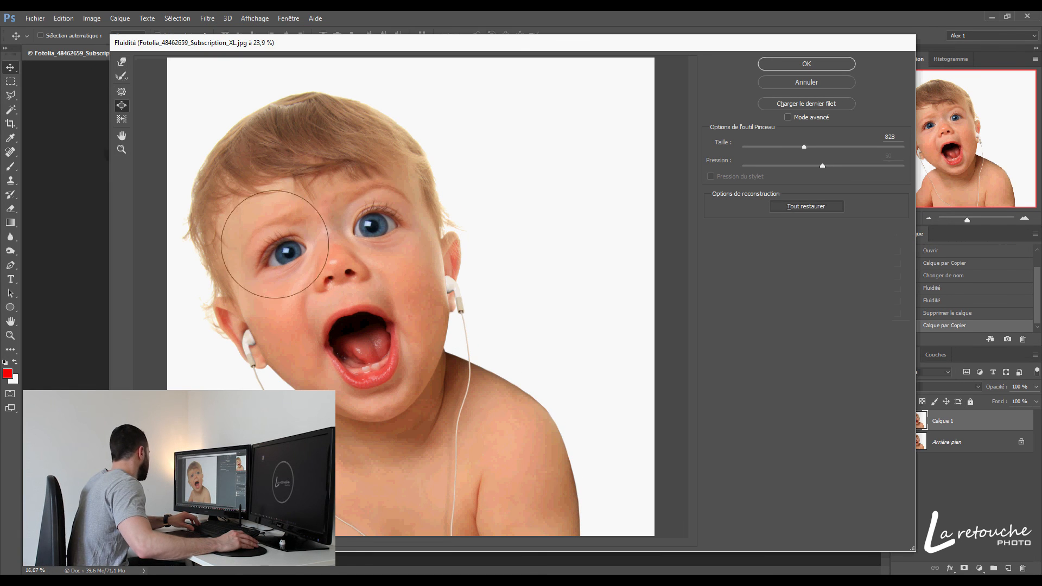
Raise the hair and pull both ears outward with the Forward Warp tool at brush size 825.
click(121, 62)
drag(245, 140, 255, 109)
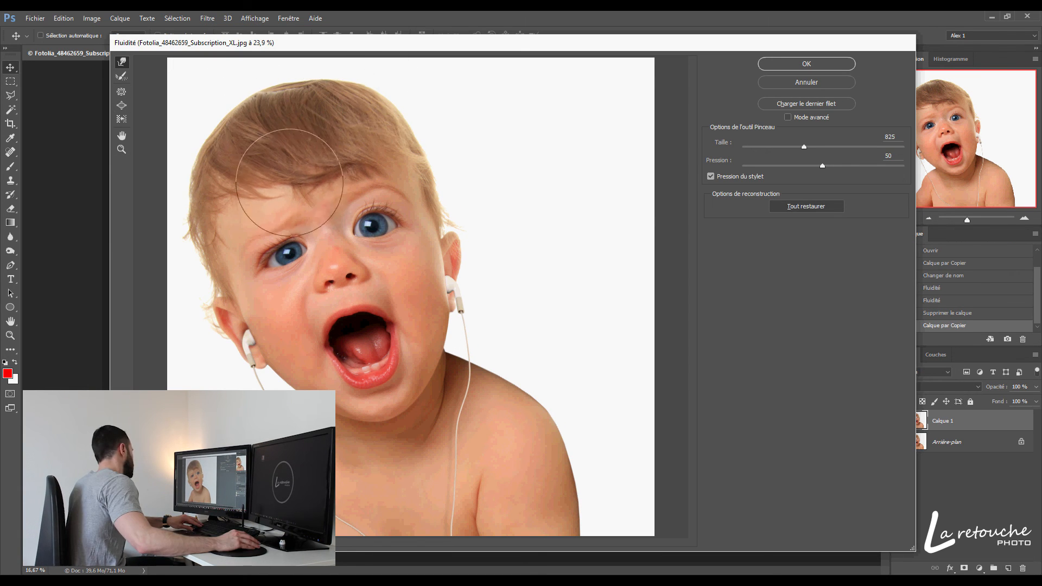
drag(468, 263, 485, 258)
drag(248, 327, 237, 323)
Push the chin up and the upper lip down with the Forward Warp tool, reducing the brush size.
drag(371, 398, 366, 374)
key(bracketleft)
drag(357, 310, 359, 328)
key(bracketleft)
Swell the baby's lower lip with the Bloat tool, and both ears with a larger brush.
click(121, 106)
click(373, 365)
key(bracketright)
click(462, 262)
click(221, 326)
Set the Forward Warp tool's brush size to 98 for fine work around the eye beside the forehead's hairline.
click(121, 76)
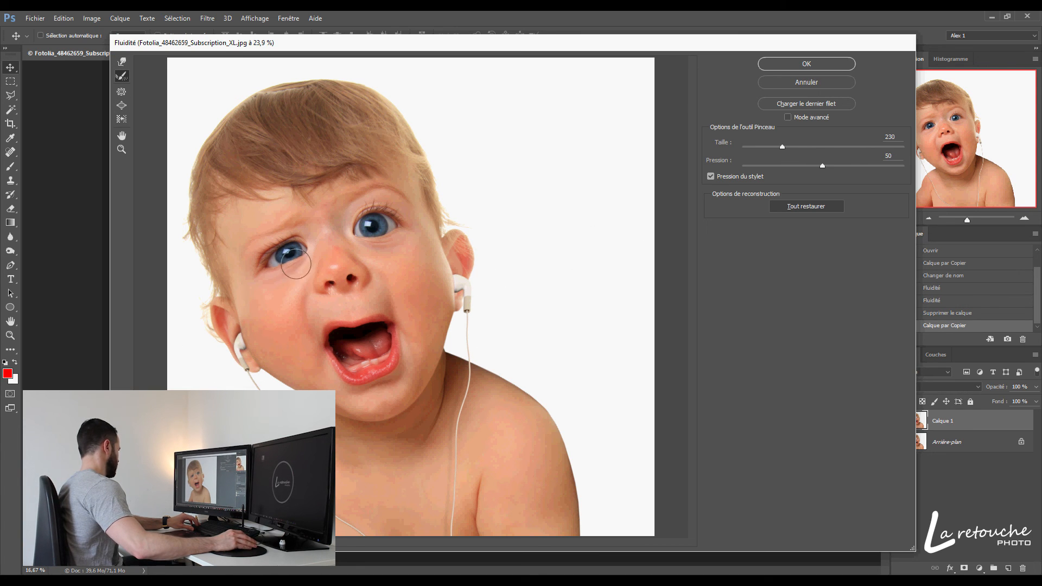
click(121, 106)
scroll(257, 254, up, 10)
click(121, 62)
key(bracketleft)
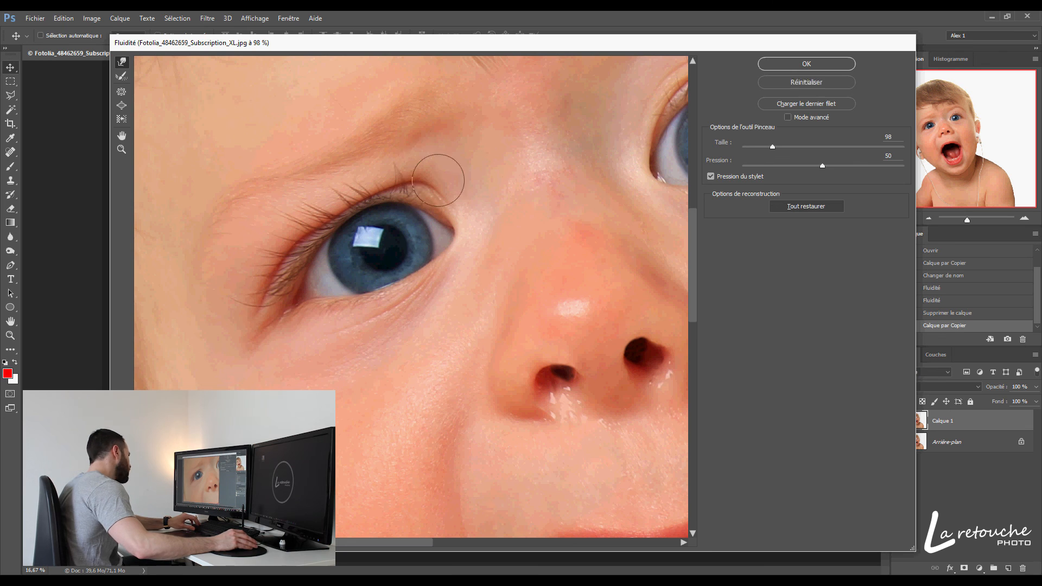